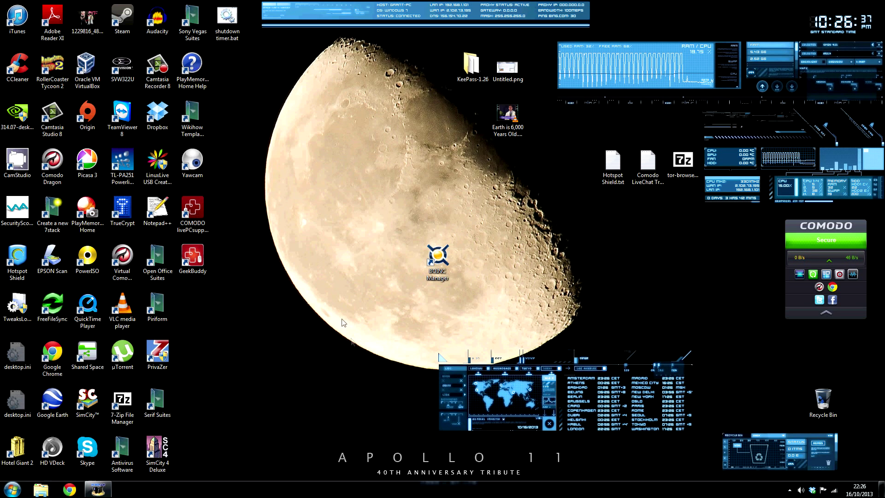
- Launch BOINC Manager and switch it to Simple View
double_click(439, 265)
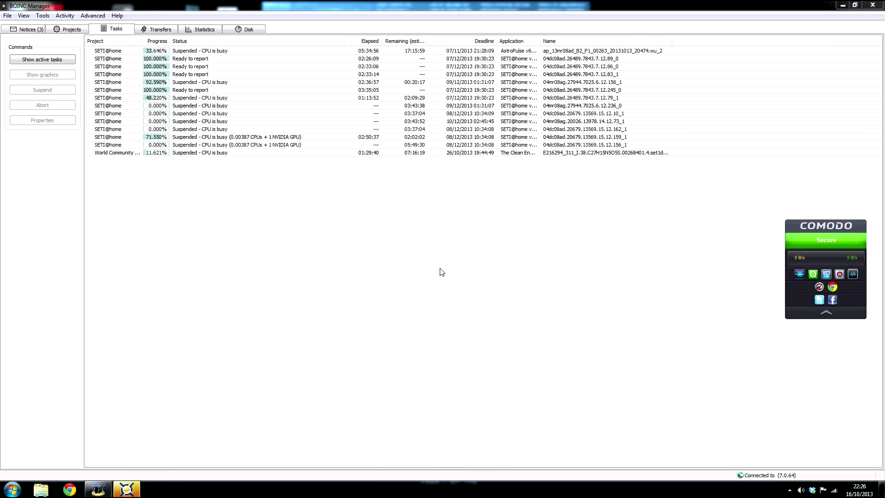
click(7, 15)
mouse_move(72, 16)
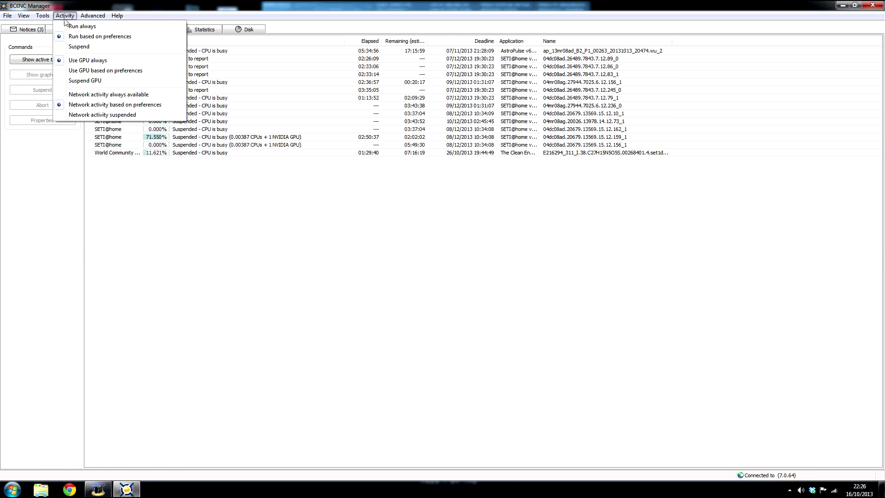
click(58, 92)
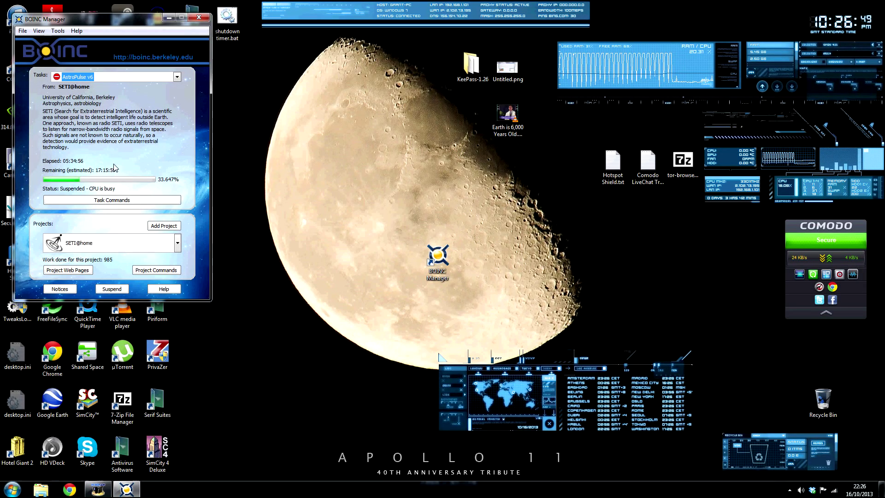
- Check the attached projects list, keeping SETI@home selected, and start adding a new project
click(110, 247)
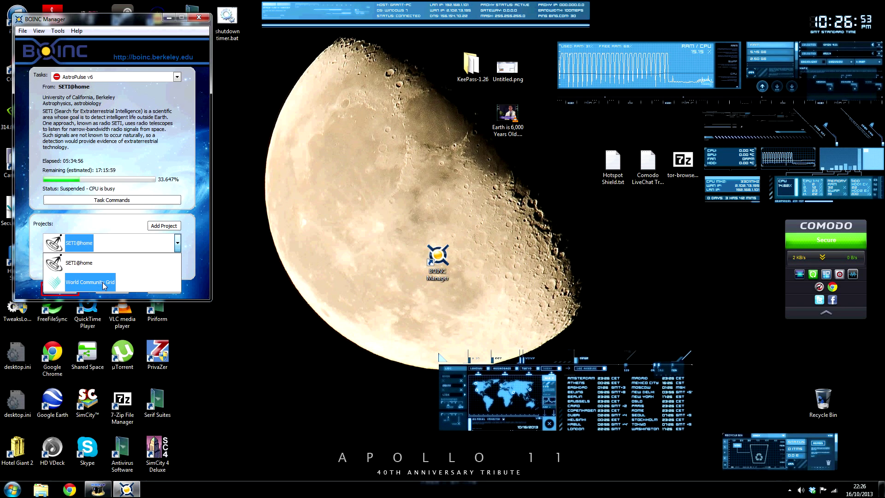
click(156, 171)
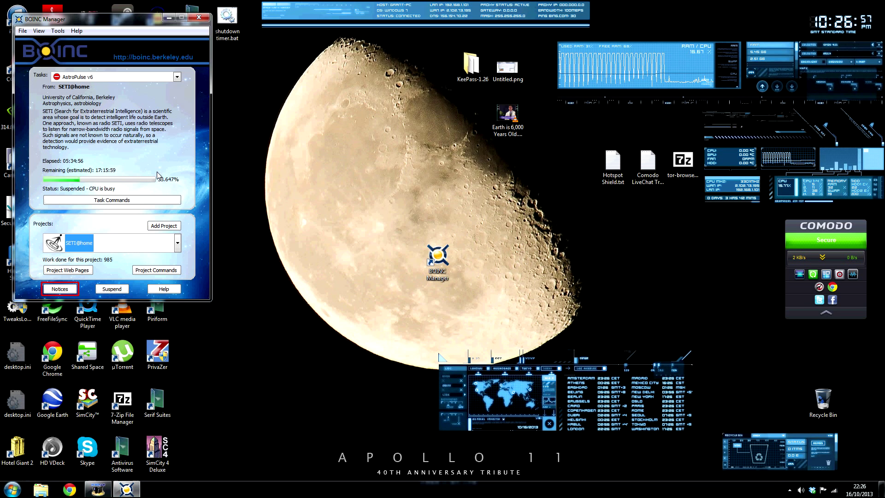
click(74, 244)
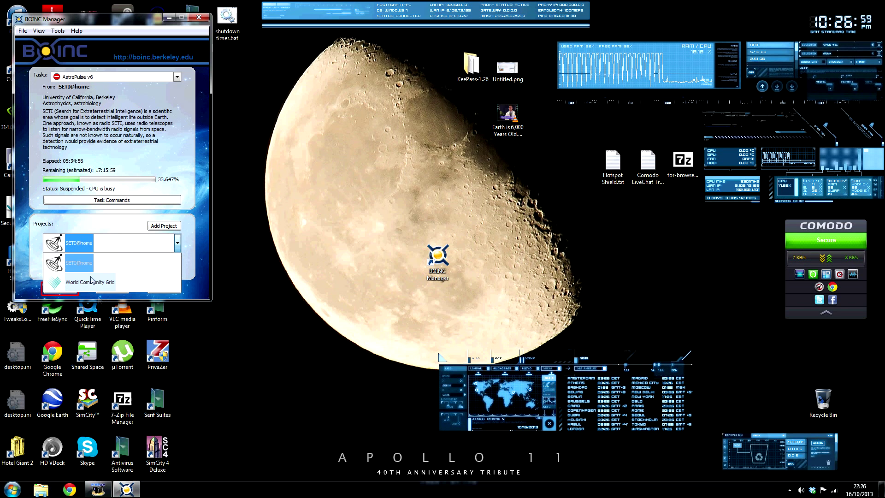
click(78, 263)
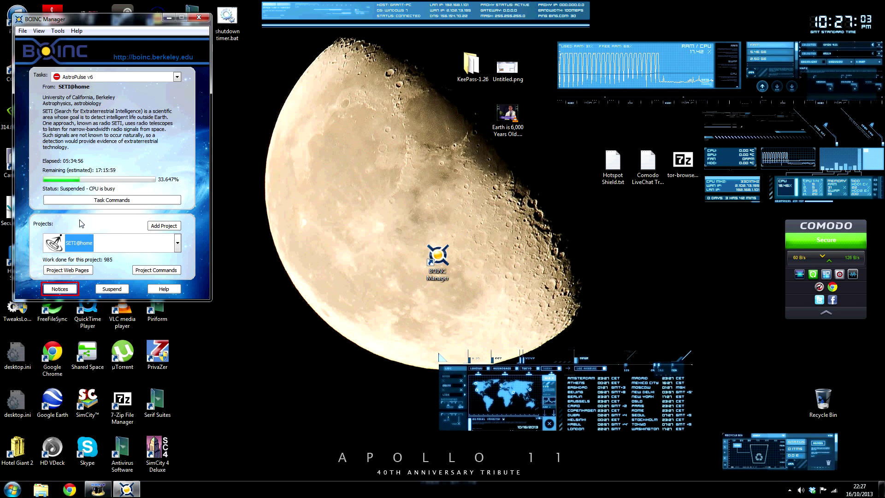
click(165, 227)
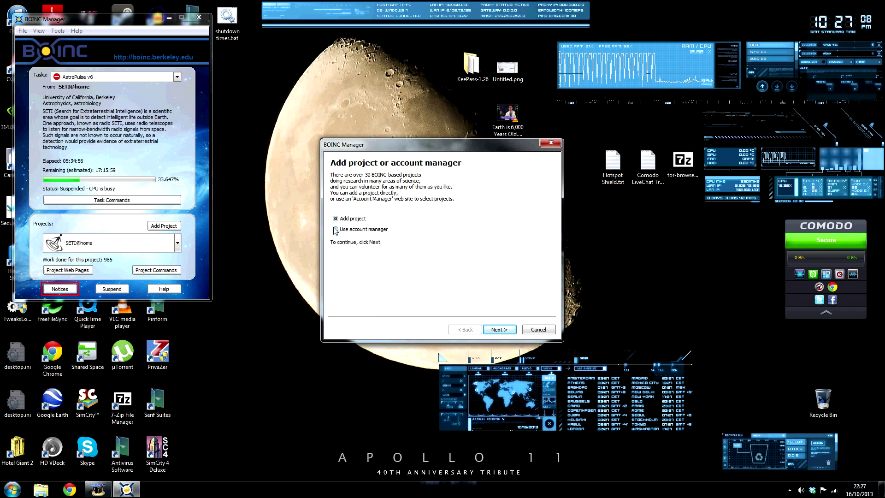
- Browse the available projects such as CAS@home and Asteroids@home, keeping all categories shown
click(499, 330)
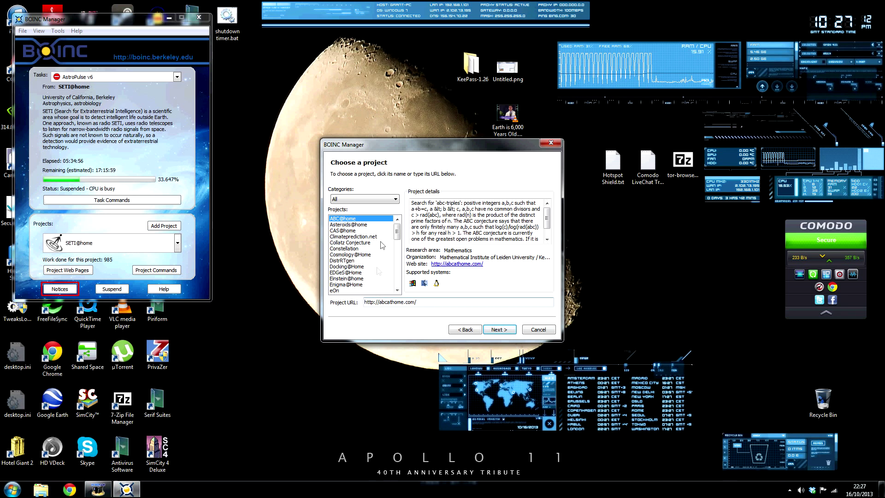
click(368, 230)
click(359, 225)
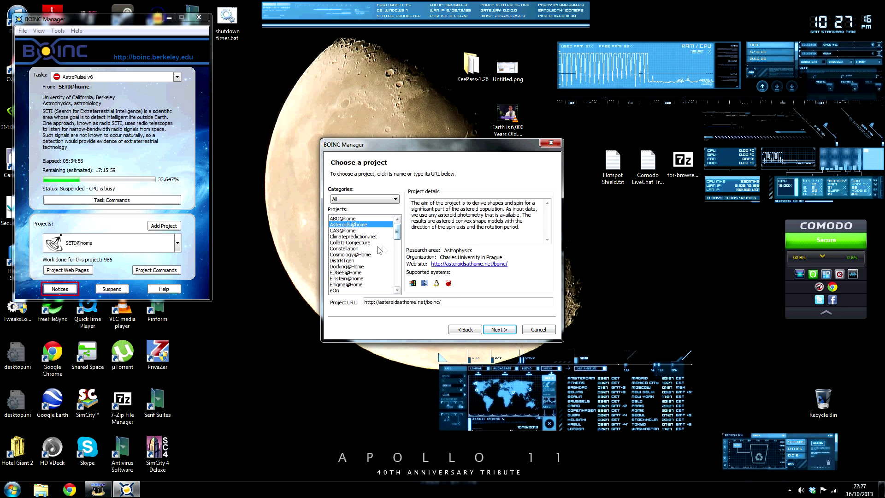
click(357, 230)
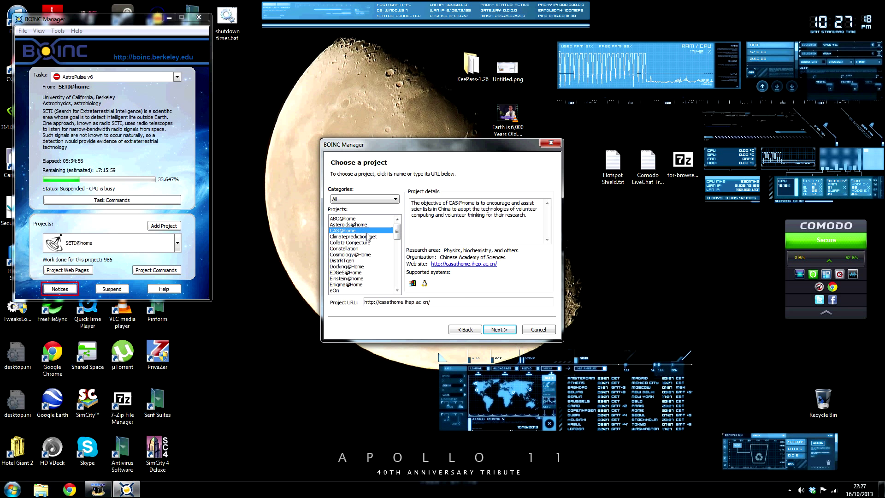
click(362, 199)
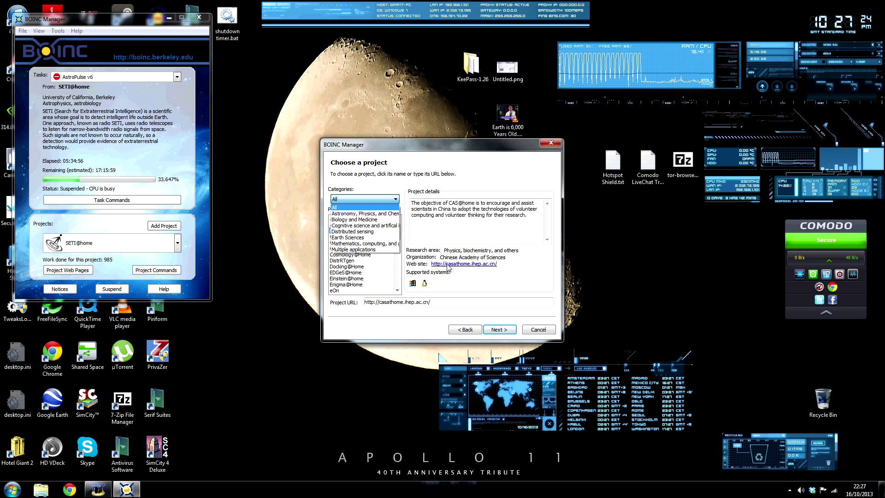
click(431, 258)
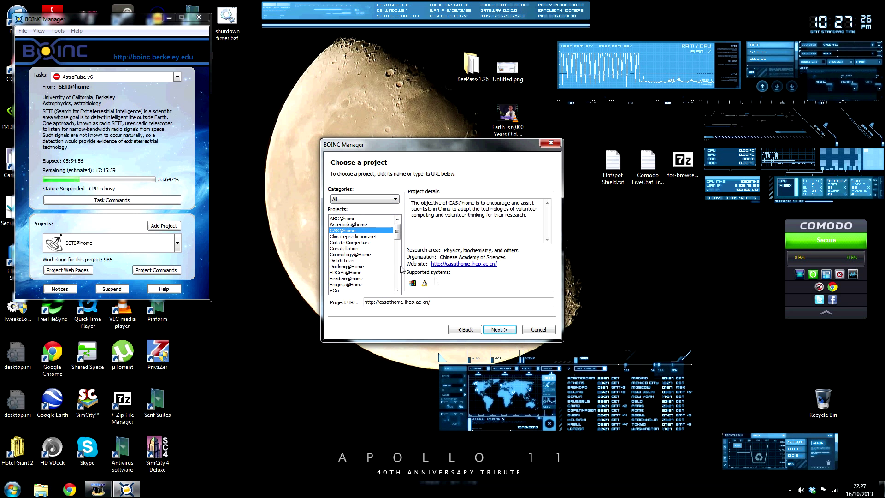
- Scroll the project list, choose PrimeGrid and proceed to contact it
drag(400, 233, 400, 257)
click(372, 255)
click(374, 261)
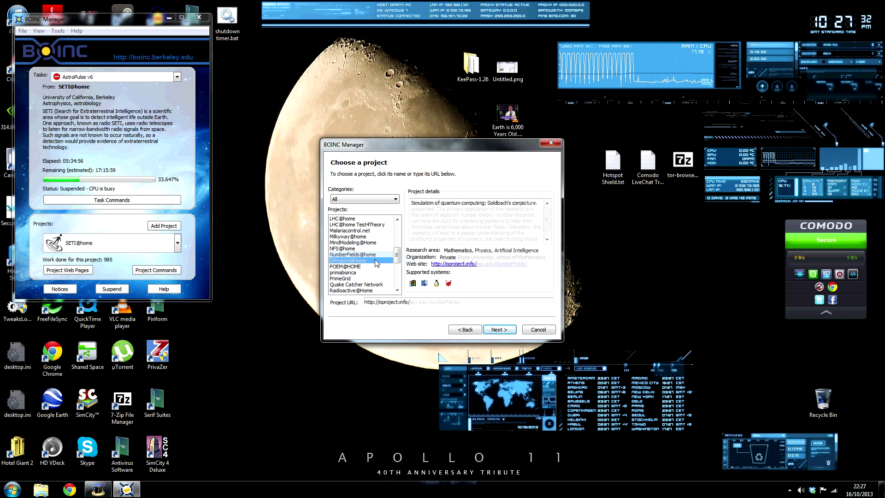
click(382, 267)
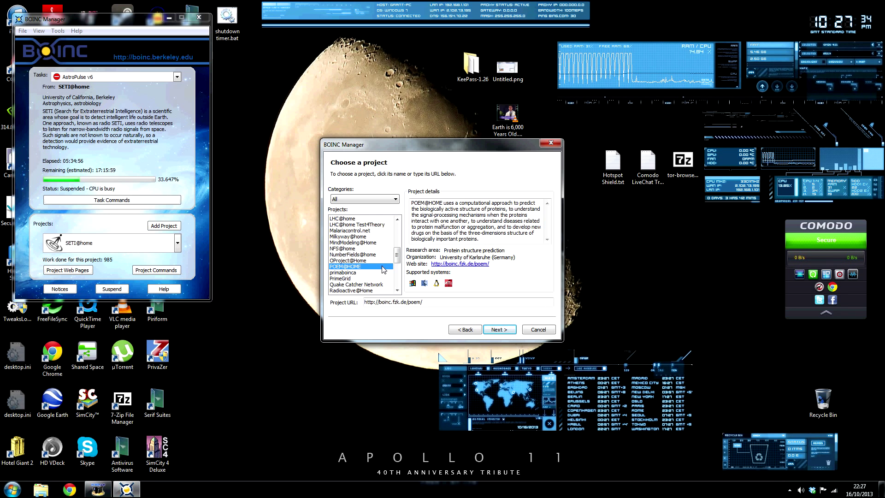
click(377, 279)
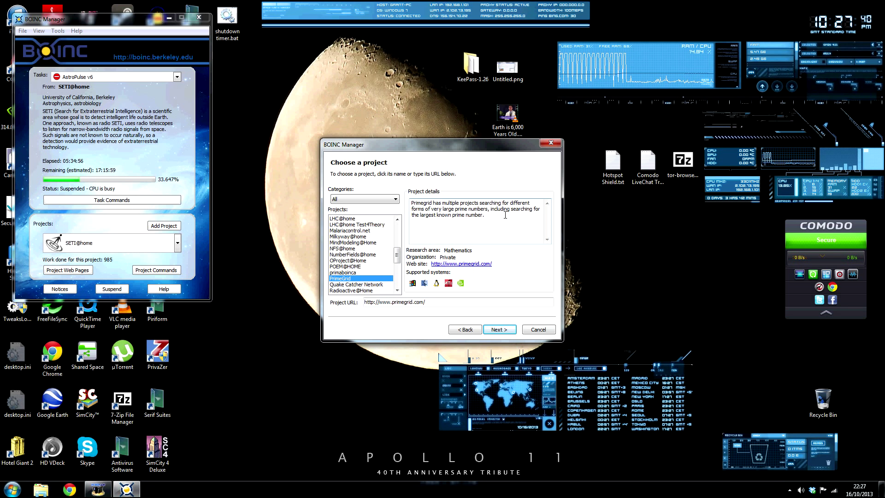
click(503, 334)
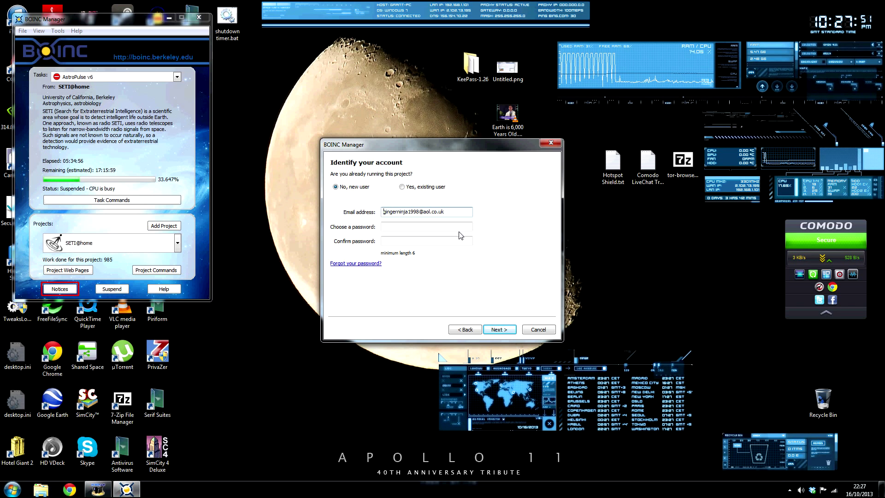
- Log in to PrimeGrid as an existing user with the account password and finish the wizard
click(411, 188)
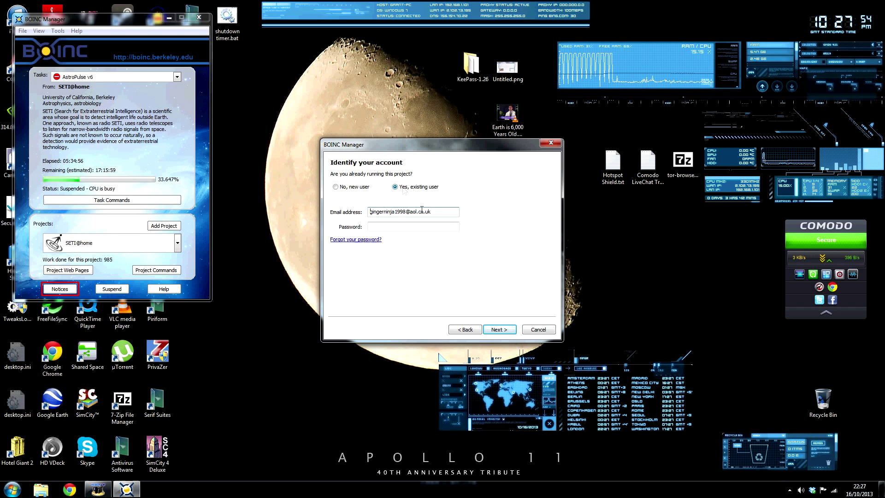
click(392, 226)
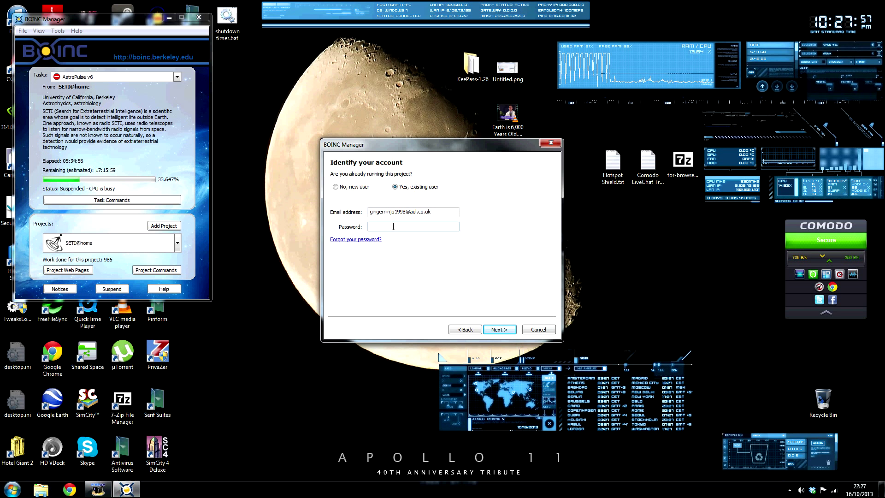
text(•••••)
key(Return)
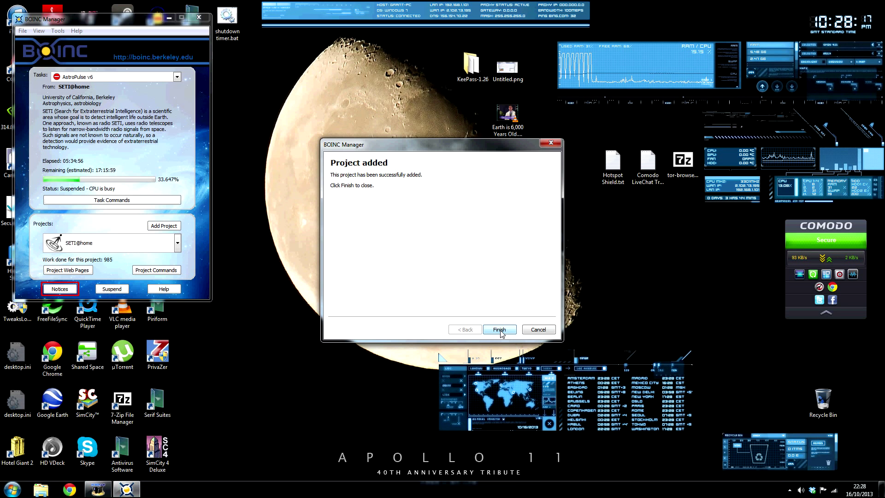
click(500, 330)
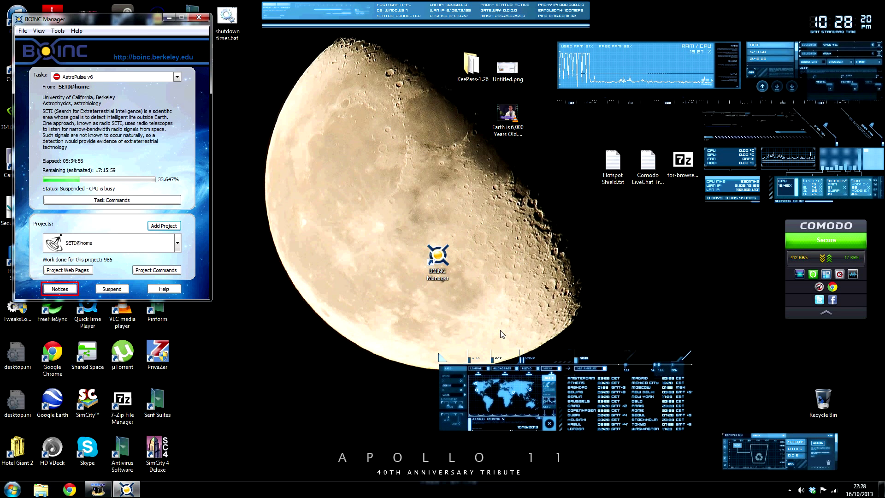
- Pick PrimeGrid from the Simple View Projects dropdown to show its details
click(103, 246)
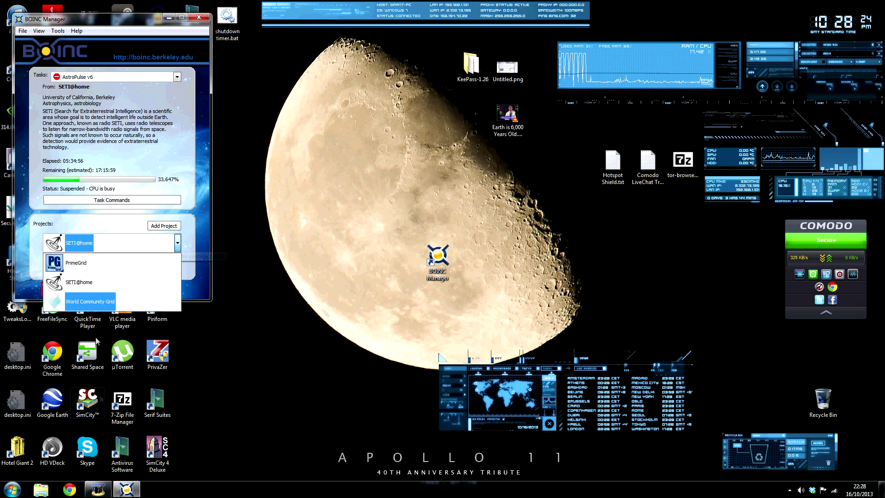
click(66, 269)
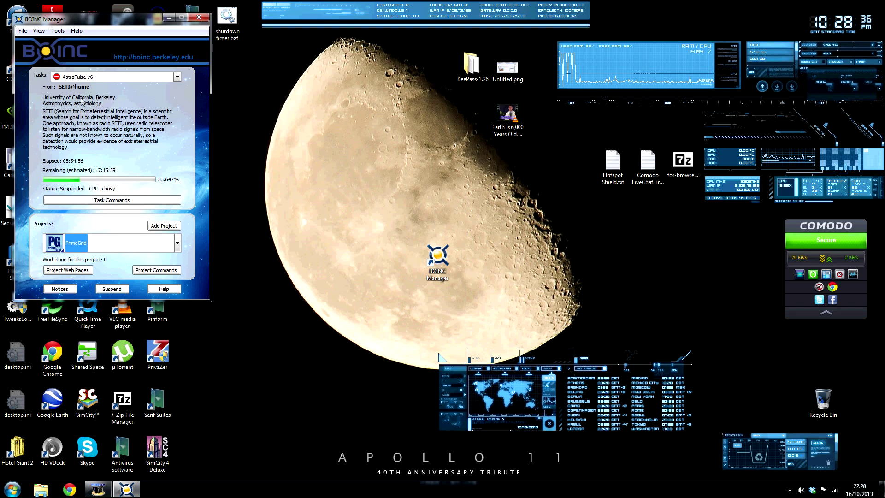
click(59, 31)
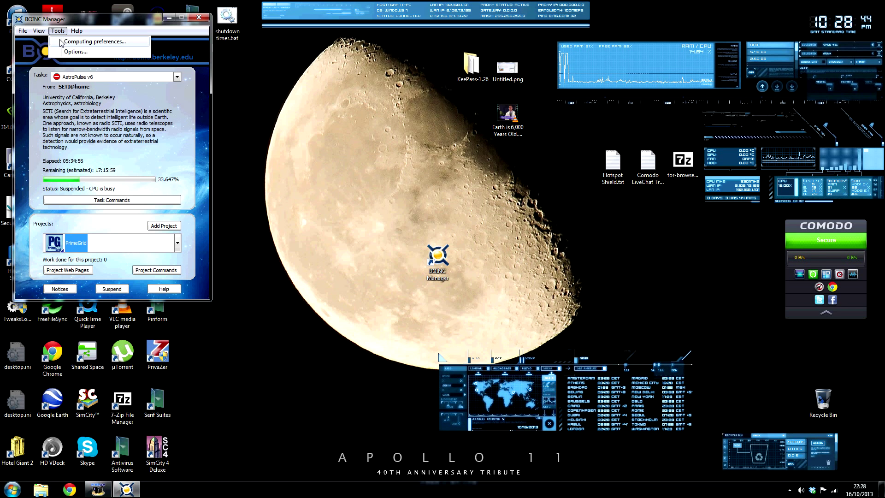
click(61, 42)
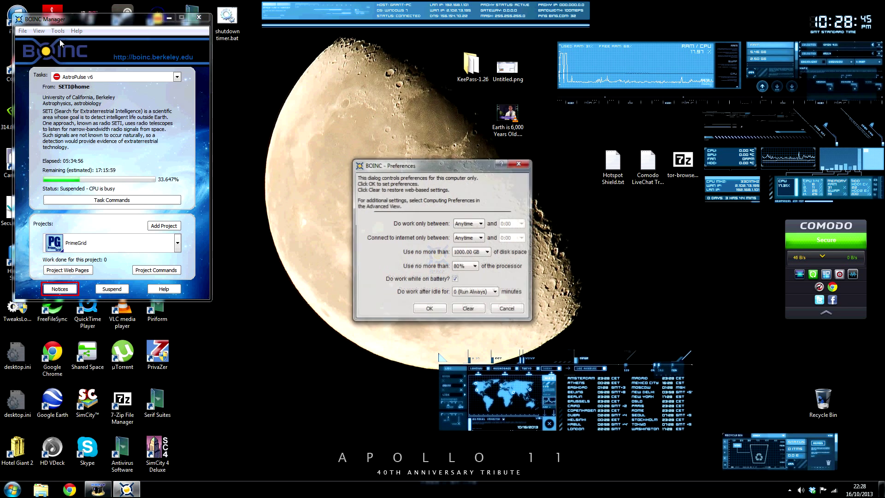
click(462, 224)
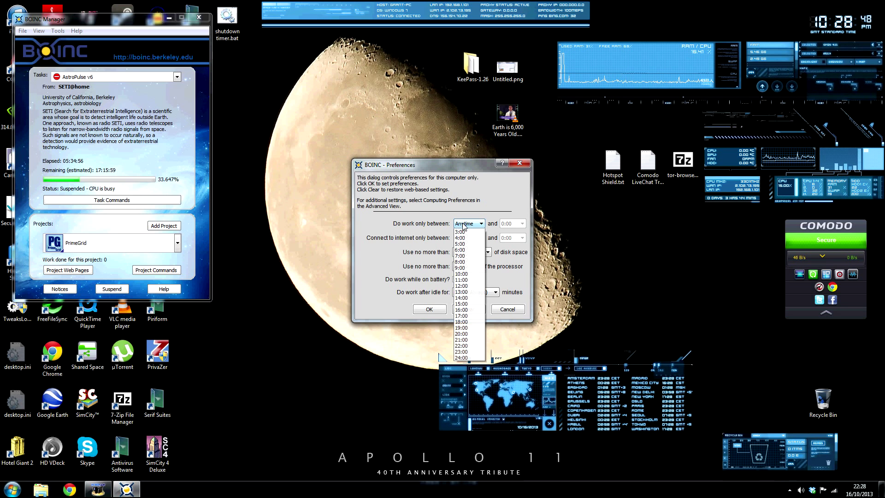
click(463, 227)
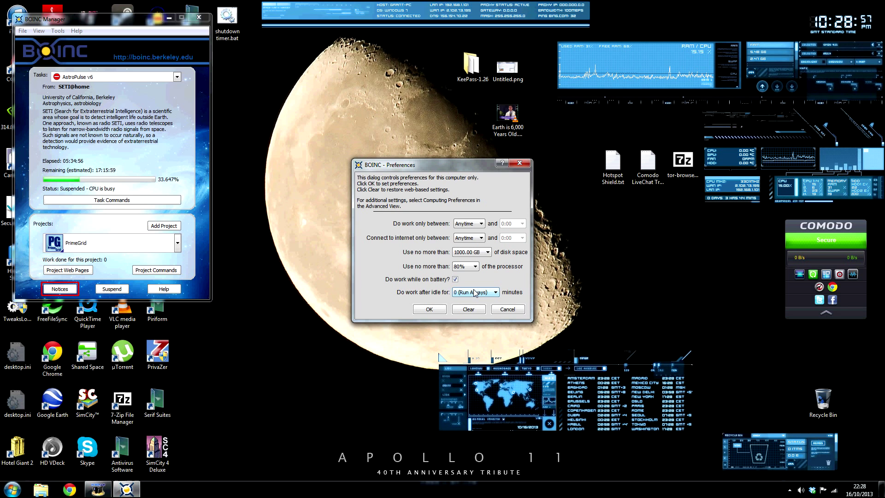
click(428, 310)
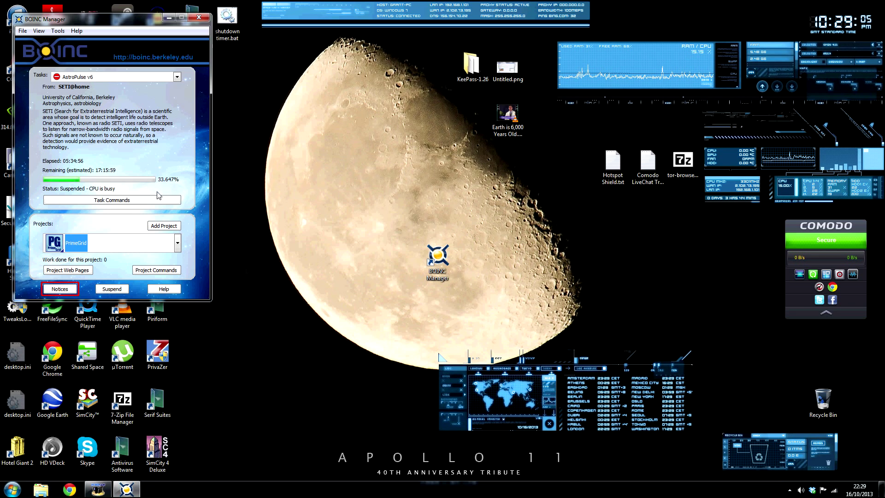
- Switch BOINC Manager to Advanced View and select the AstroPulse SETI@home task
click(38, 31)
mouse_move(57, 30)
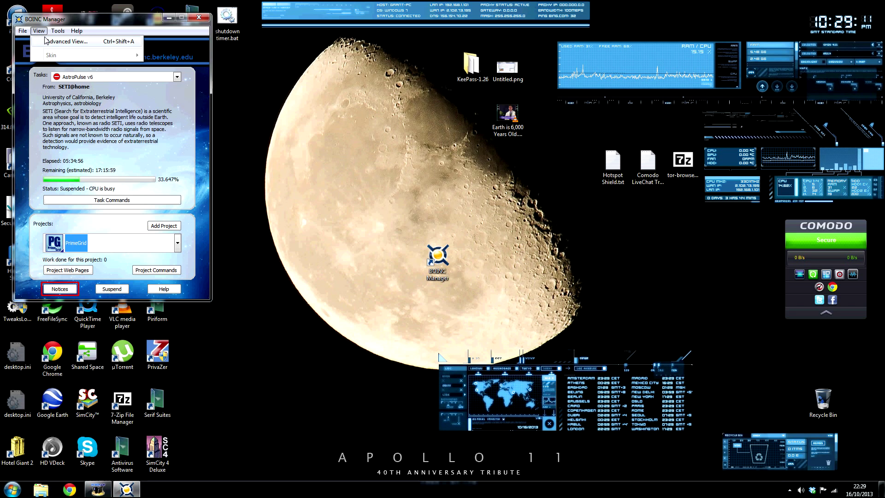
click(65, 41)
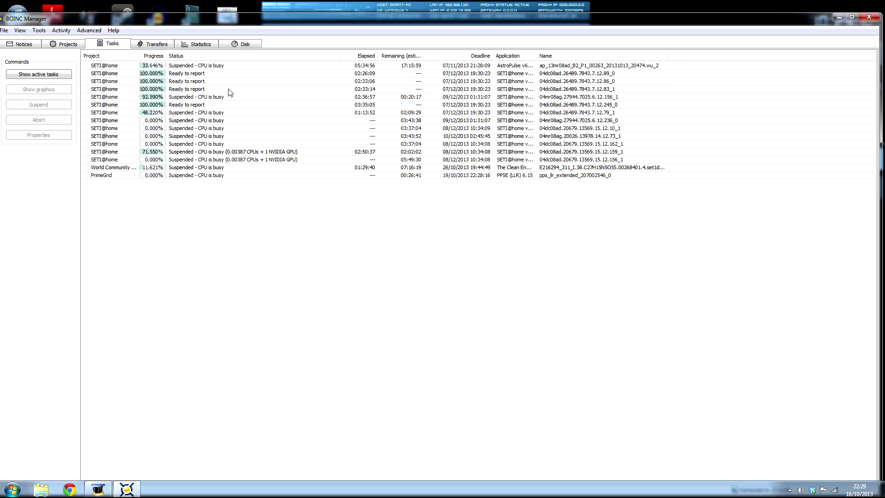
click(175, 67)
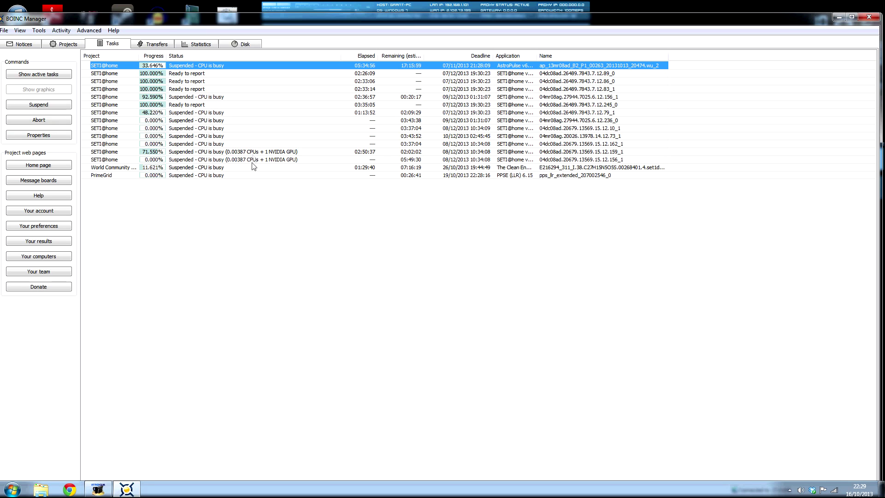
- Look over the SETI@home and AstroPulse tasks, then maximize the manager window
click(204, 75)
click(211, 94)
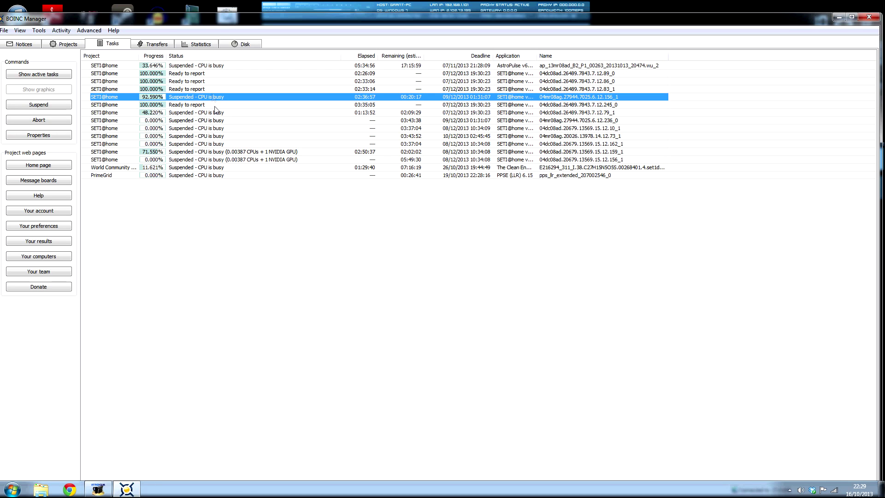
click(256, 66)
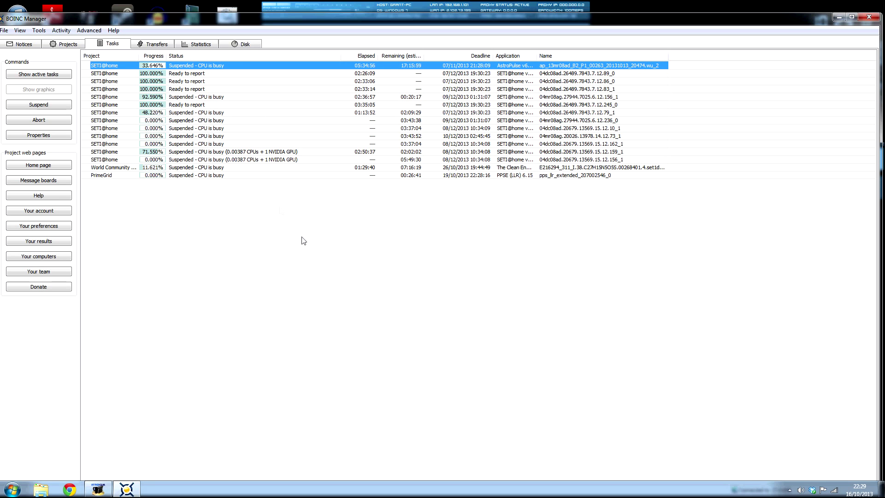
double_click(65, 18)
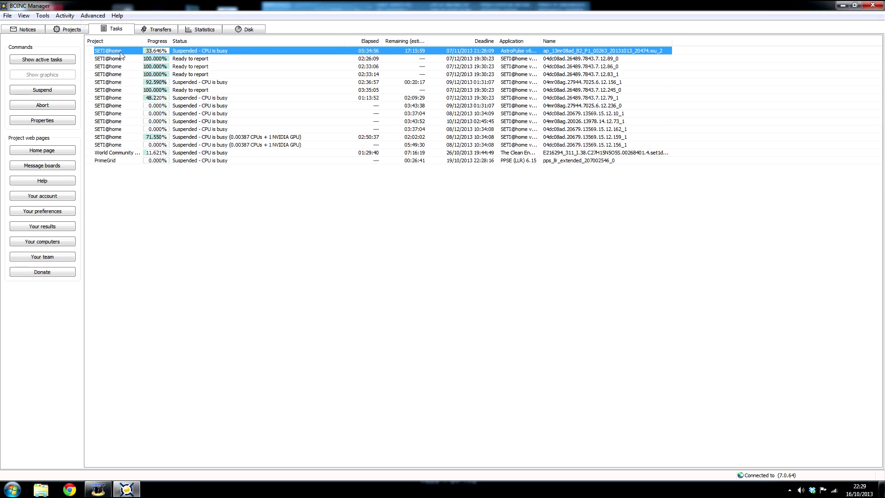
- Set computing to Run always, dismiss the Comodo firewall alert, and check the running tasks
click(42, 15)
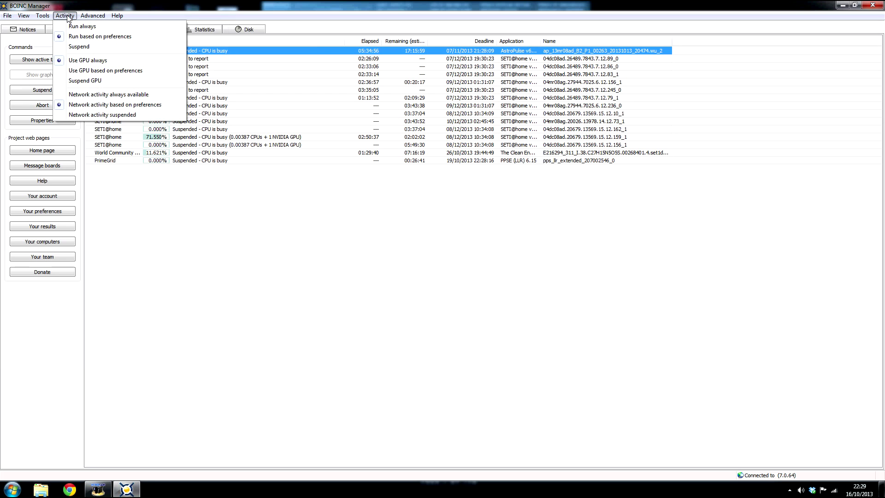
click(65, 15)
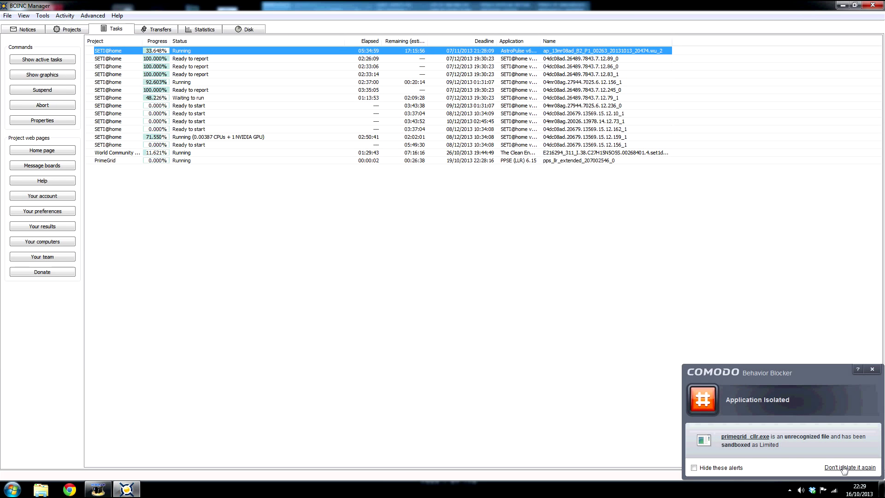
click(848, 466)
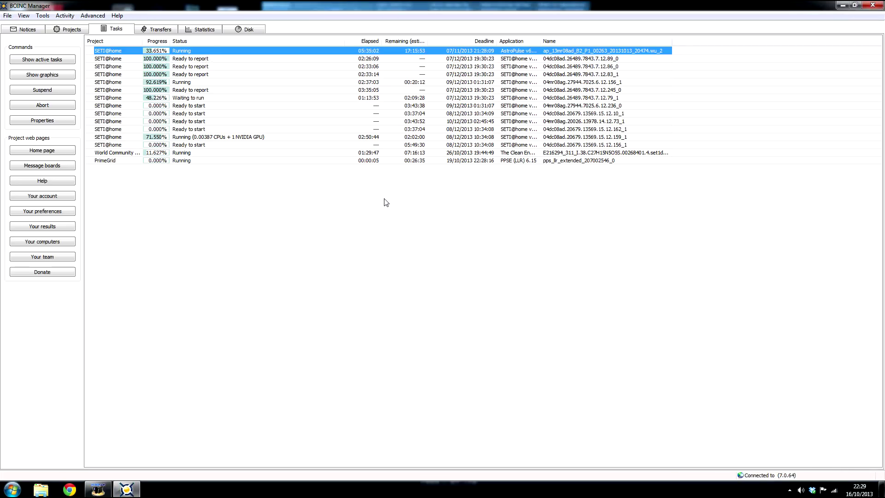
click(513, 60)
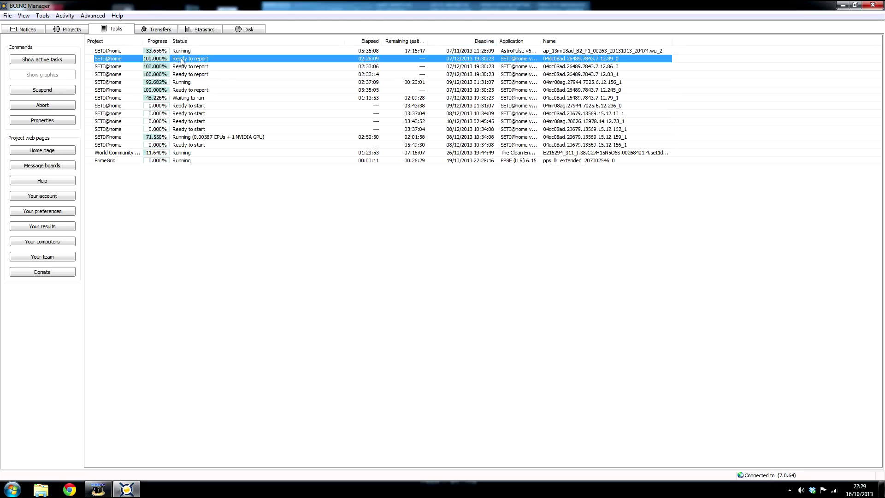
click(164, 52)
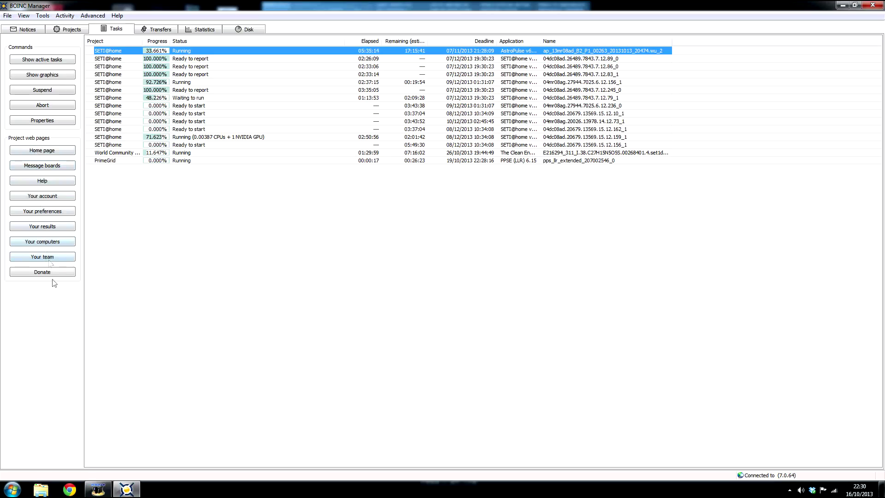
click(57, 75)
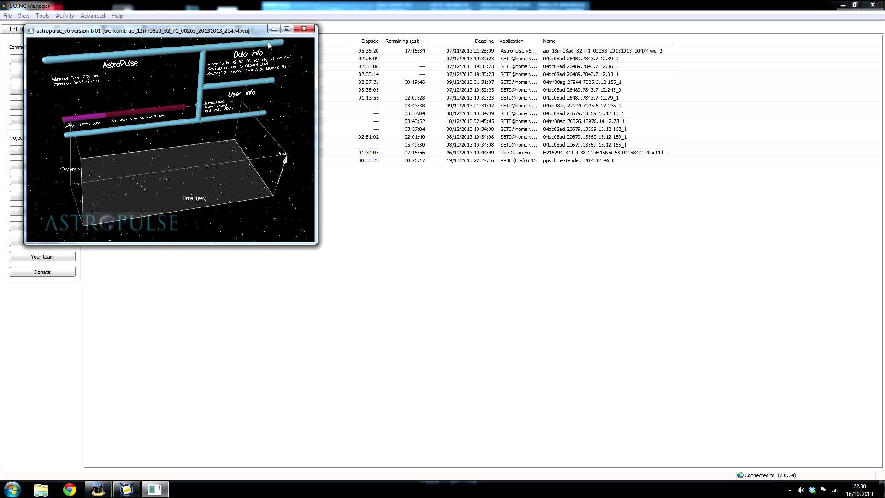
click(286, 28)
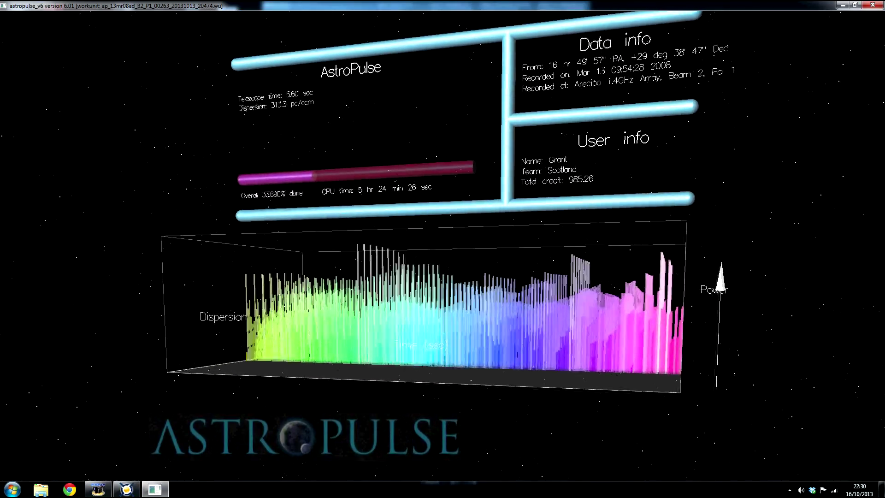
click(873, 5)
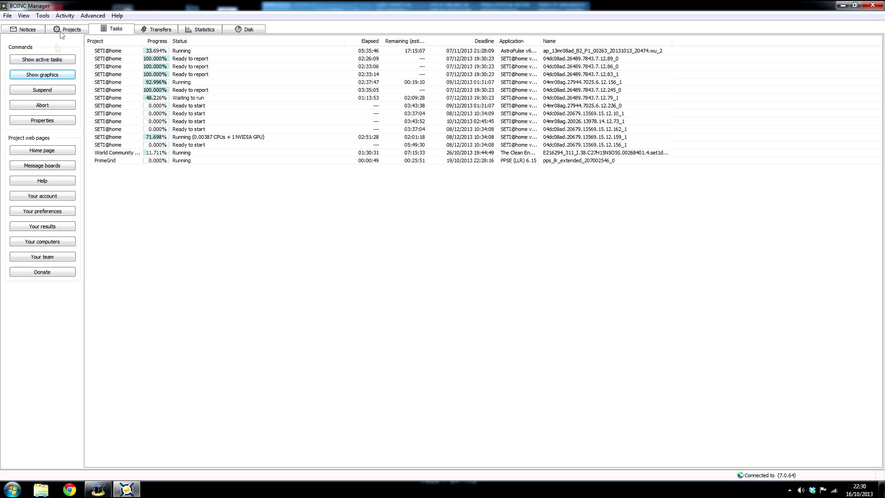
- Return BOINC to Run based on preferences and search the Start menu for 'screen'
click(63, 15)
click(74, 24)
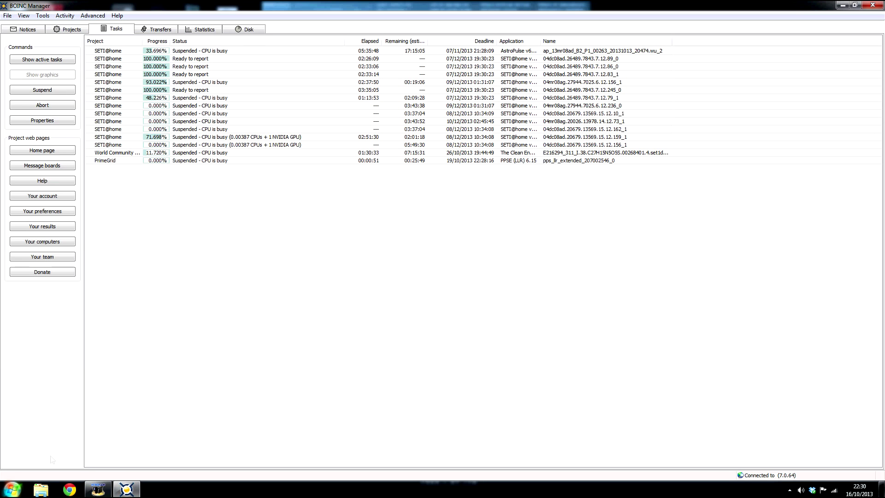
key(super)
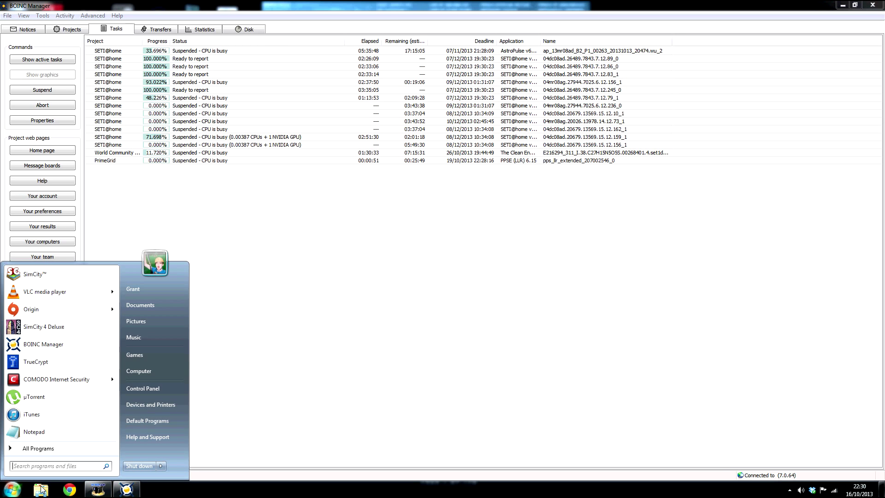
text(scrfee)
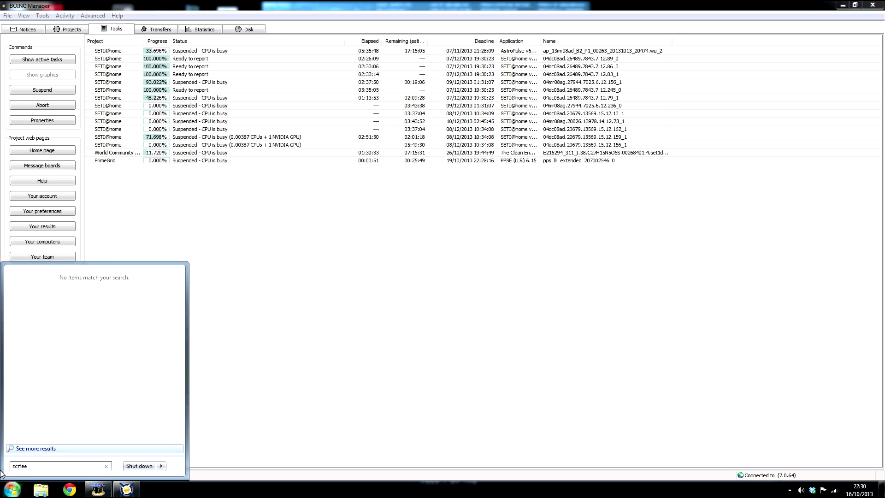
key(BackSpace)
key(BackSpace)
key(BackSpace)
key(BackSpace)
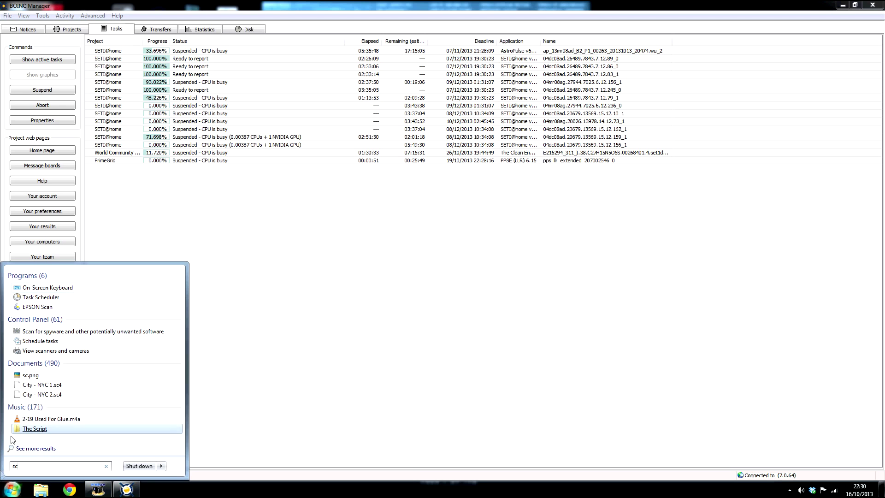
text(ree)
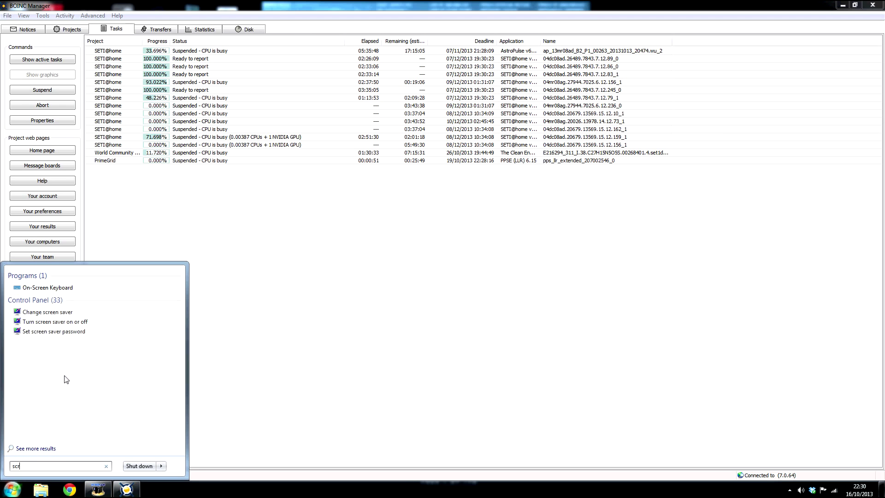
- Open Turn screen saver on or off and choose BOINC as the screen saver
click(52, 322)
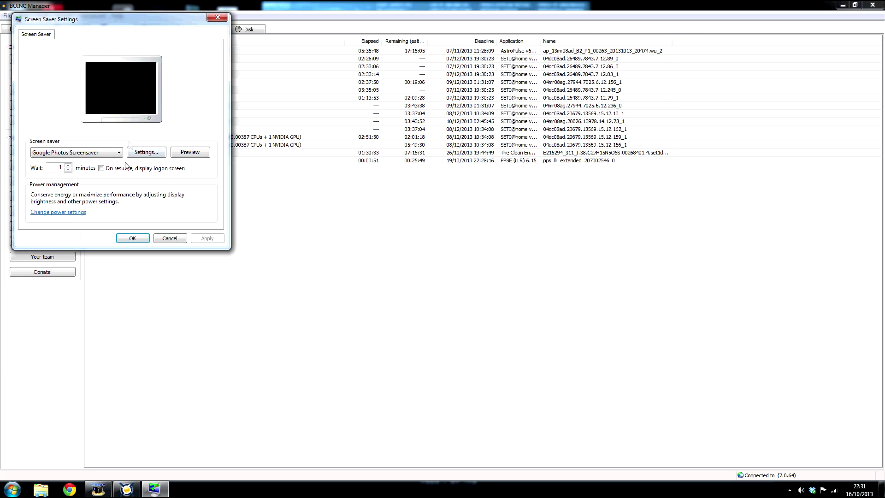
click(83, 152)
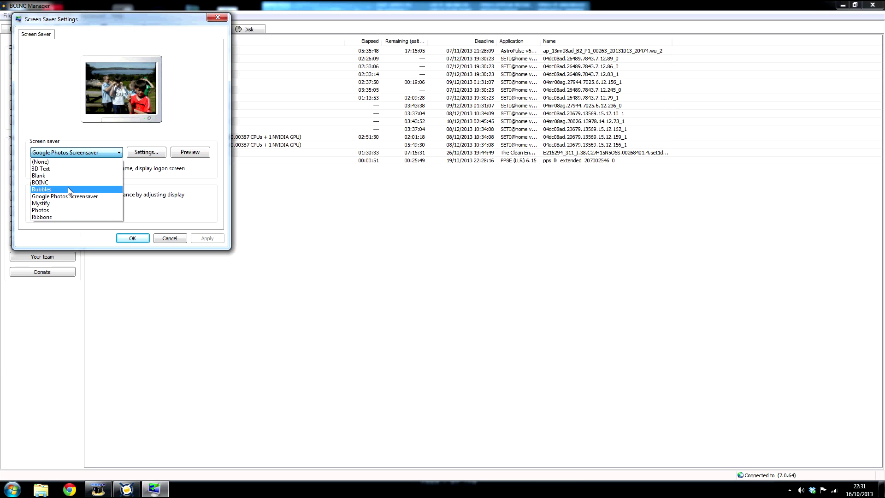
click(69, 183)
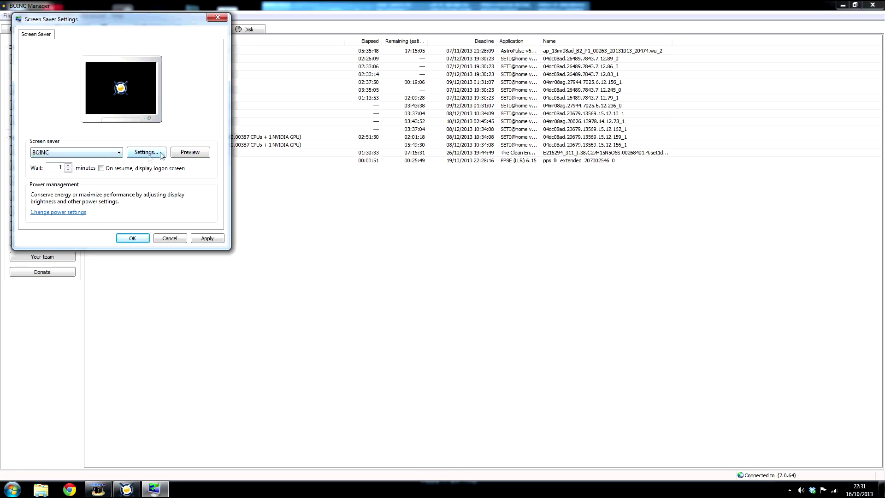
click(146, 156)
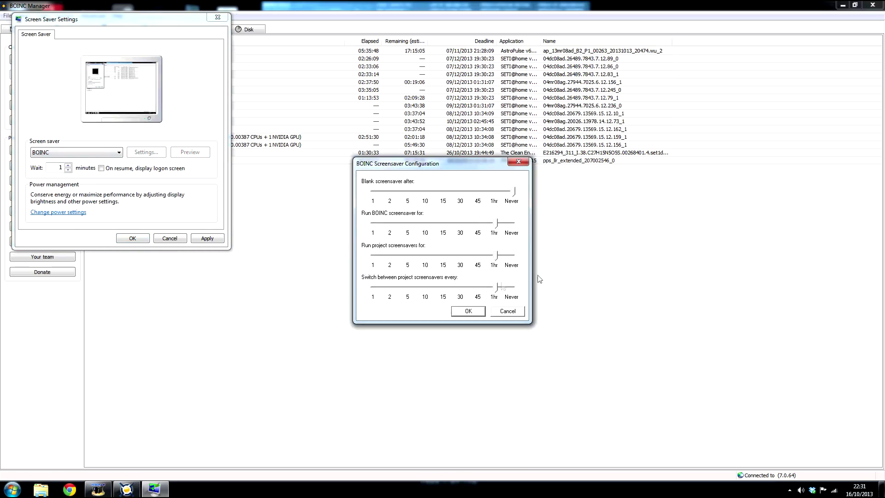
click(468, 311)
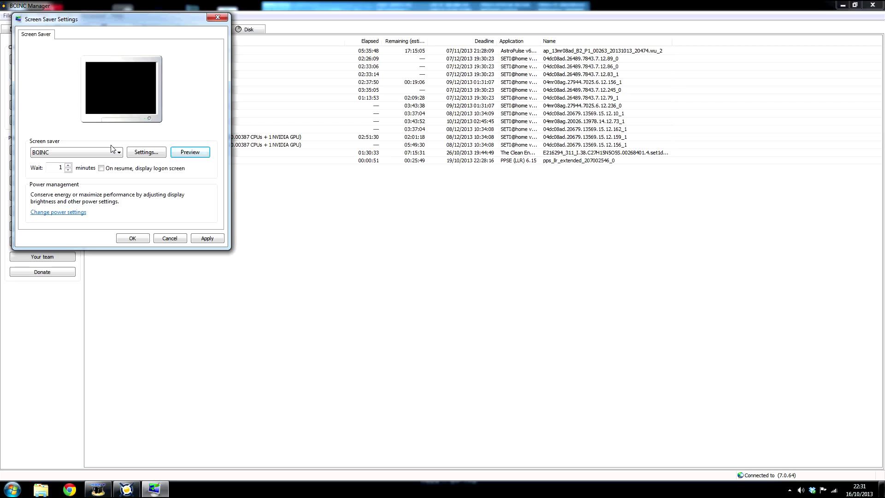
- Close Screen Saver Settings and clear the task selection in BOINC Manager's Tasks list
click(216, 17)
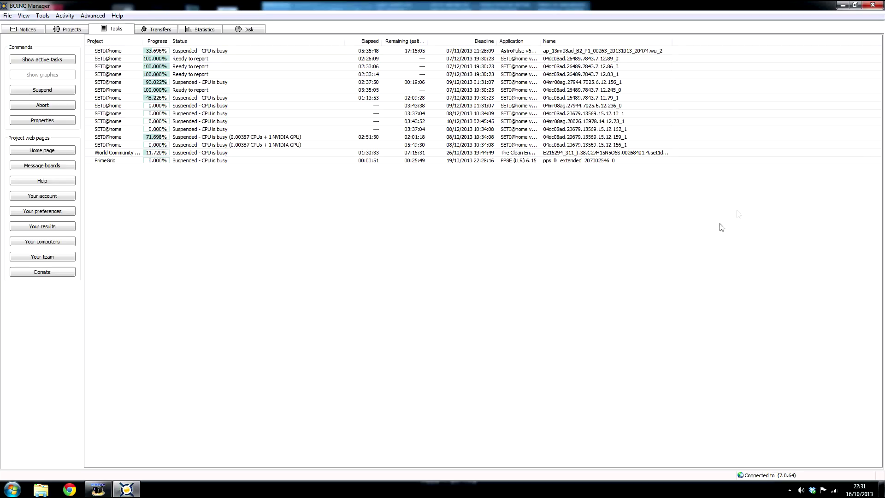
click(516, 214)
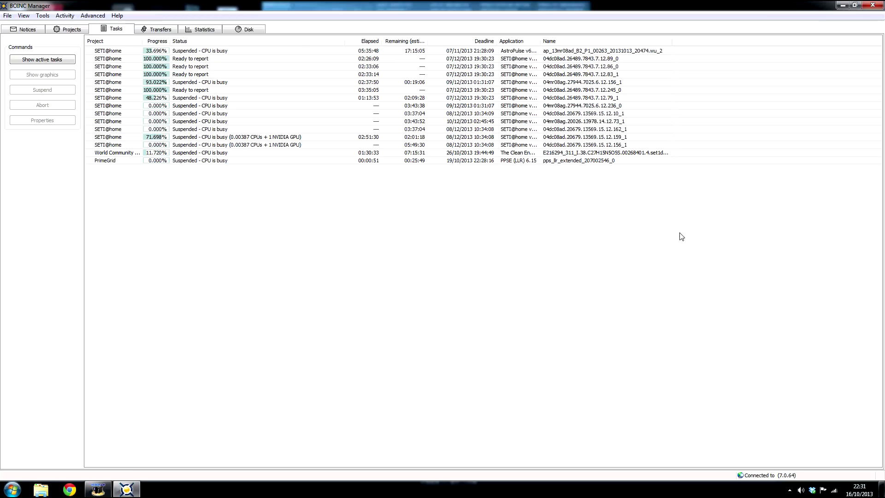